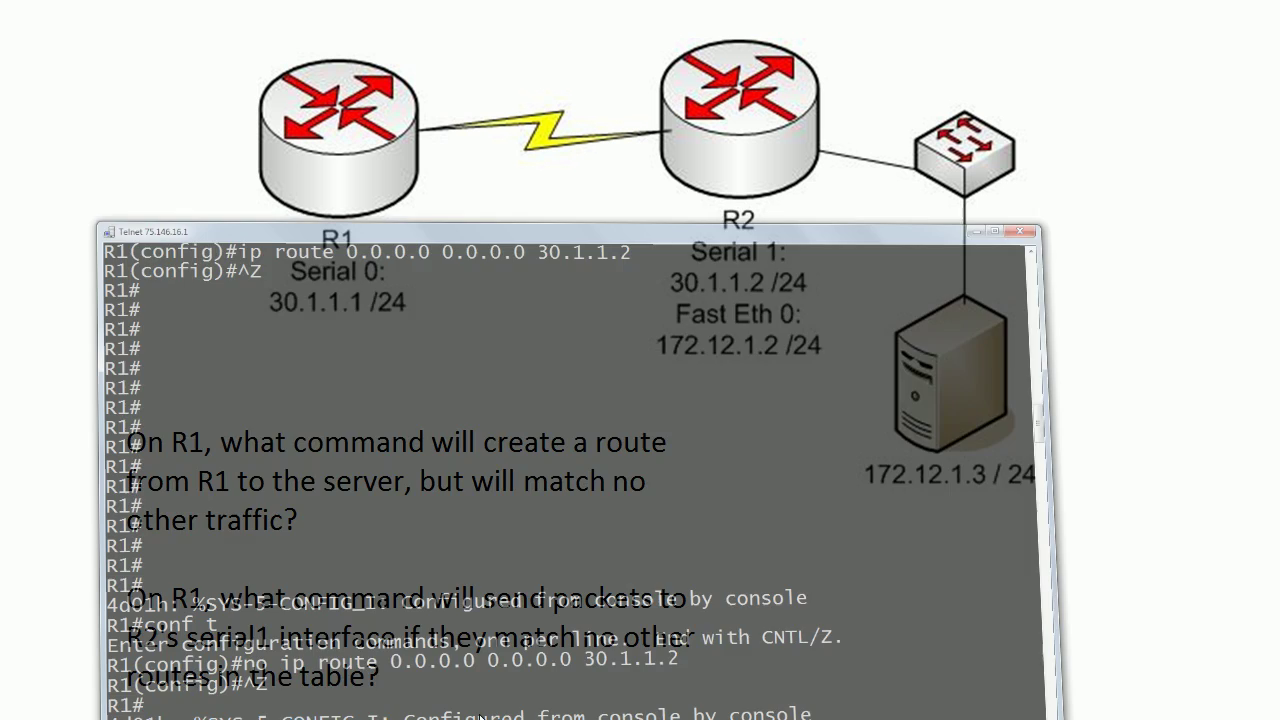
Step: Enter global configuration mode on R1 with conf t and list the ip route help options
key("Return")
key("Return")
key("Return")
key("Return")
key("Return")
key("Return")
key("Return")
key("Return")
key("Return")
key("Return")
key("Return")
key("Return")
key("Return")
key("Return")
key("Return")
key("Return")
key("Return")
key("Return")
key("Return")
key("Return")
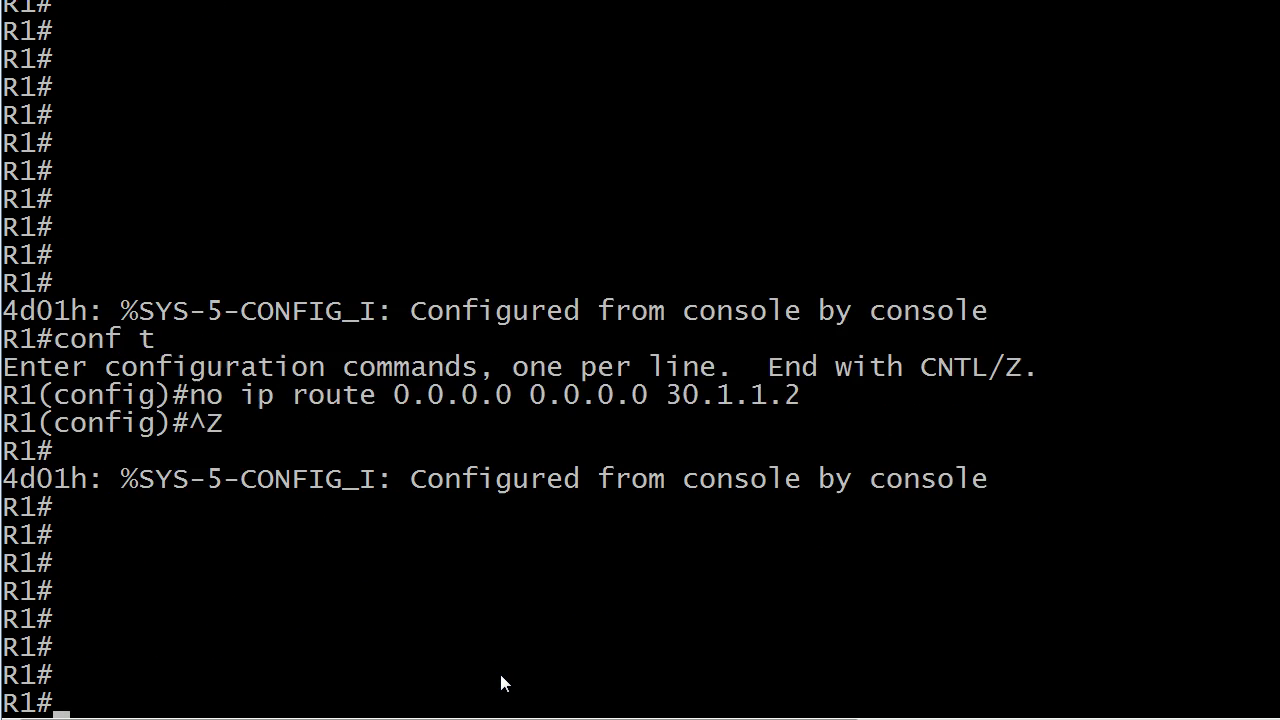
type("conf t")
key("Return")
type("ip")
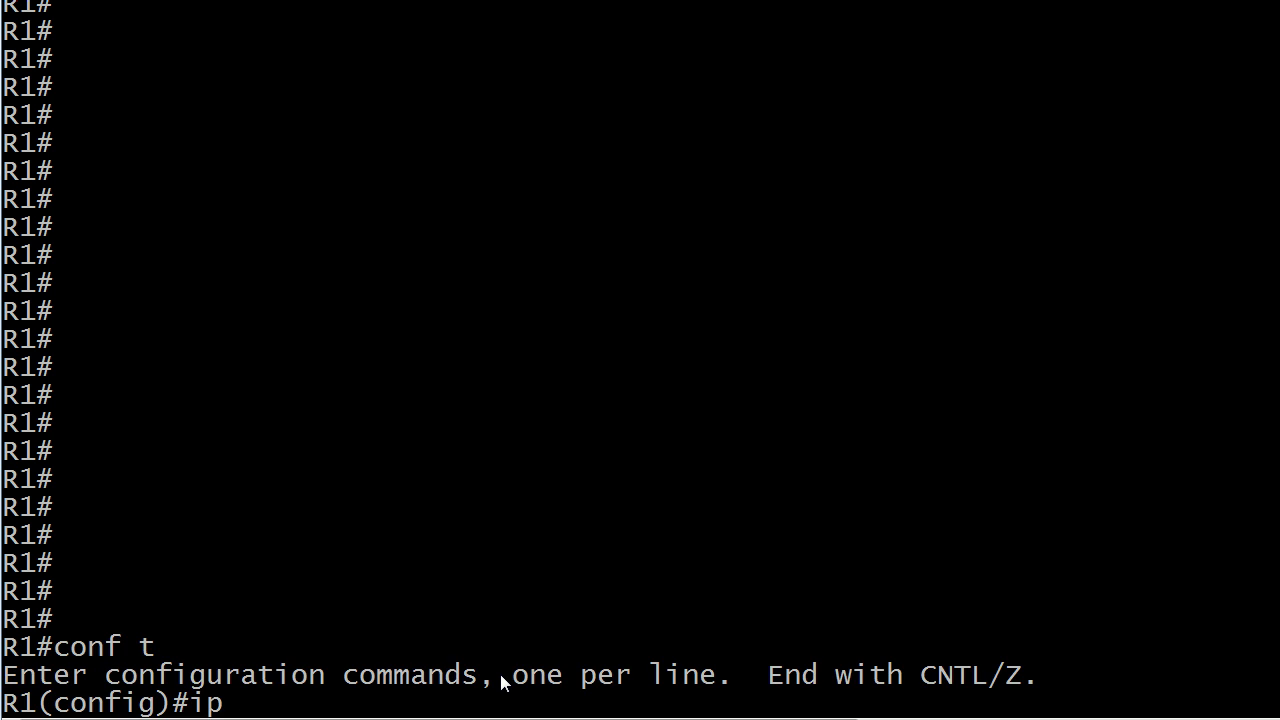
type(" route ?")
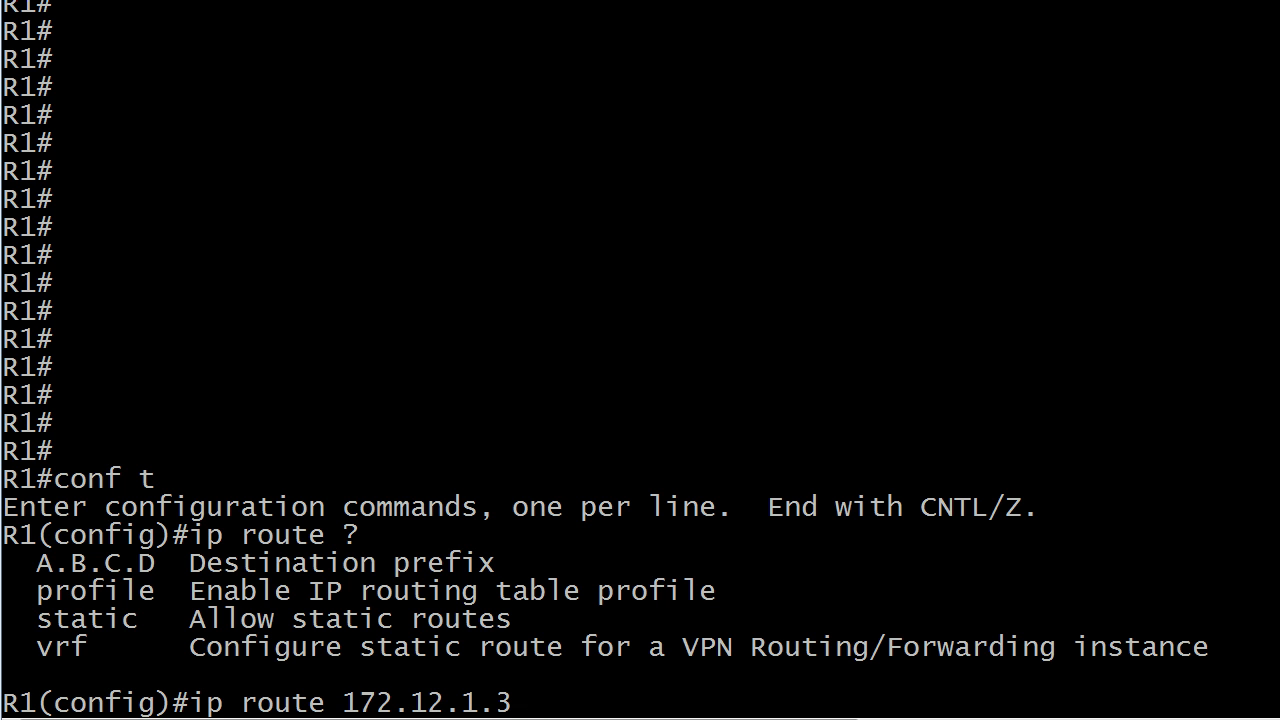
Step: List the options after destination 172.12.1.3 and after host mask 255.255.255.255
type("?")
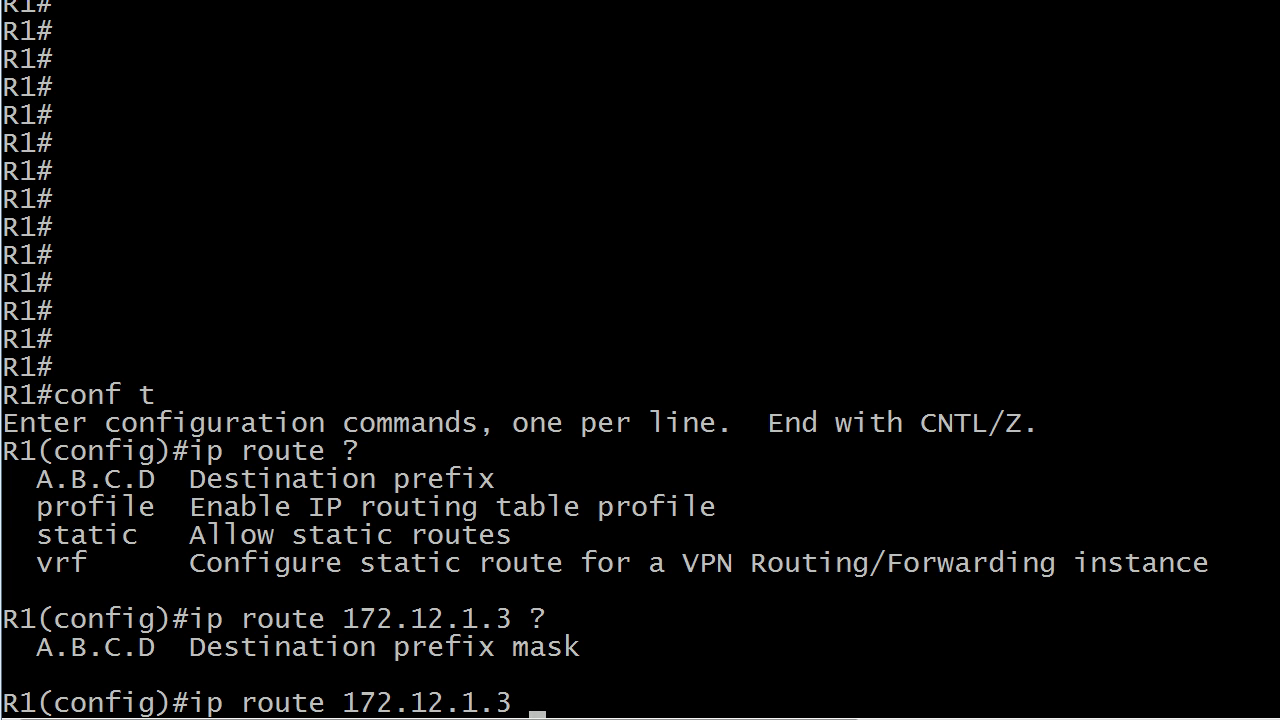
type("255.255.2")
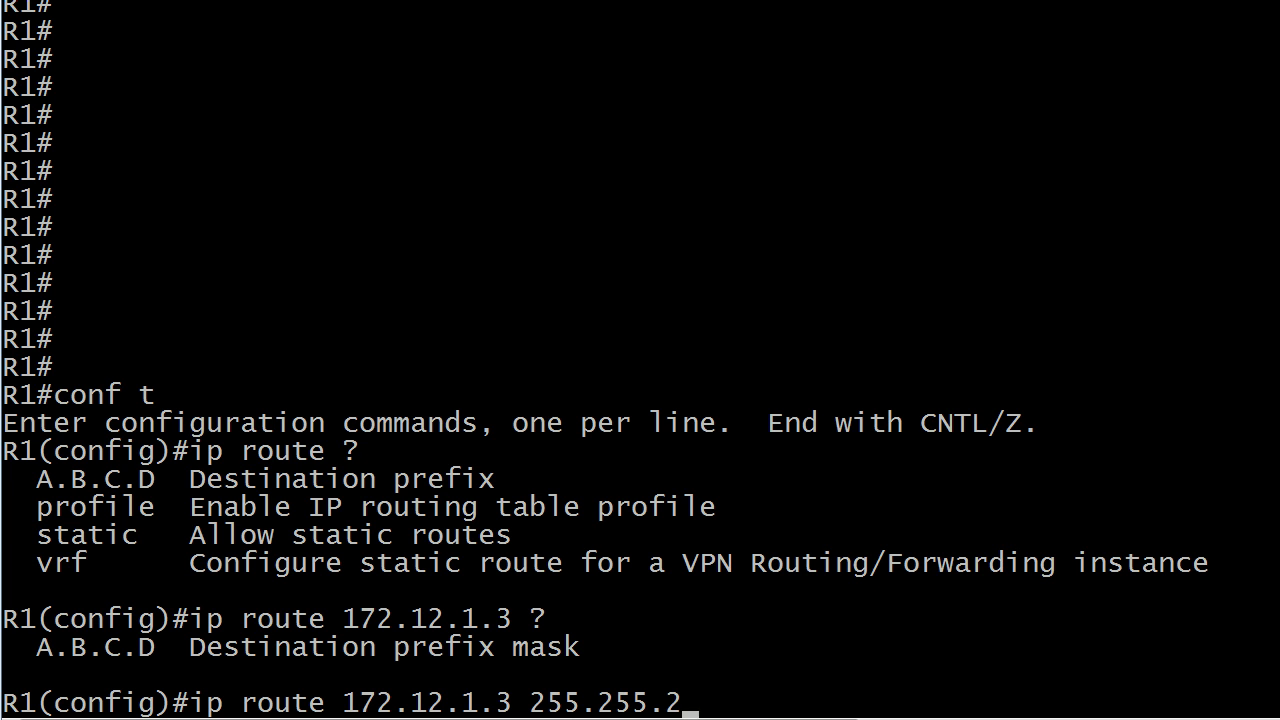
type("55.255 ?")
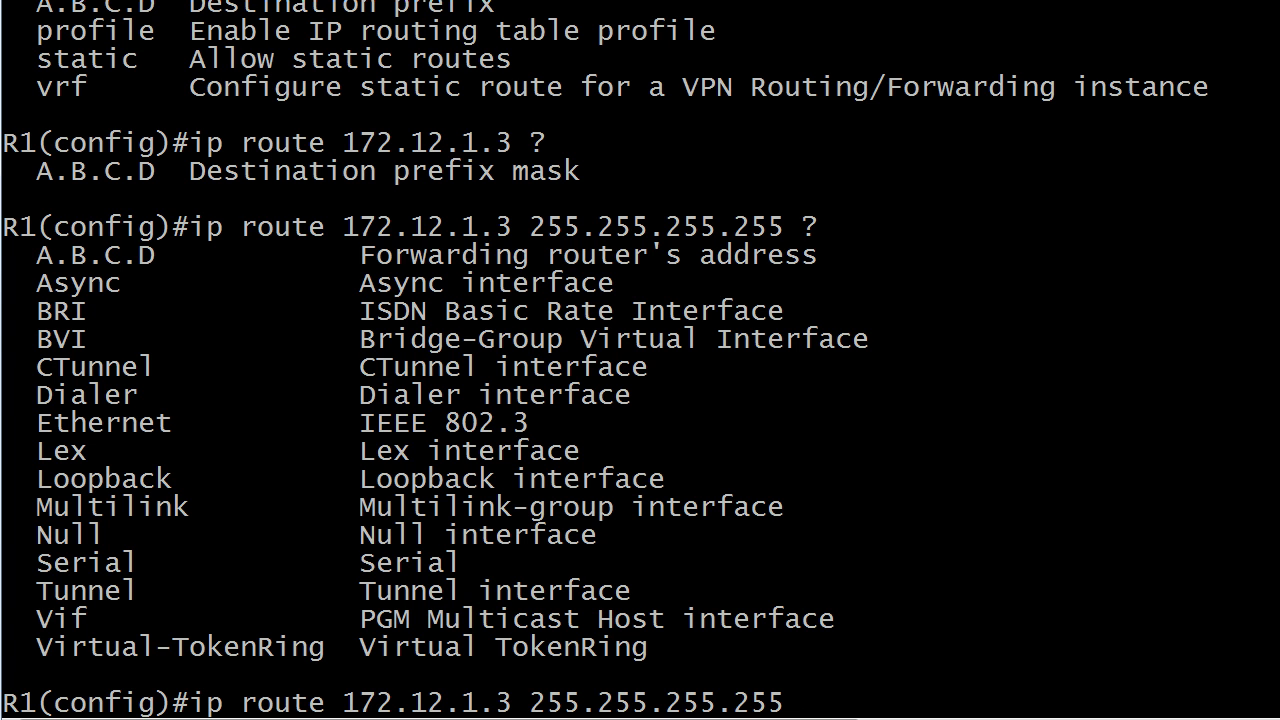
right_click(116, 432)
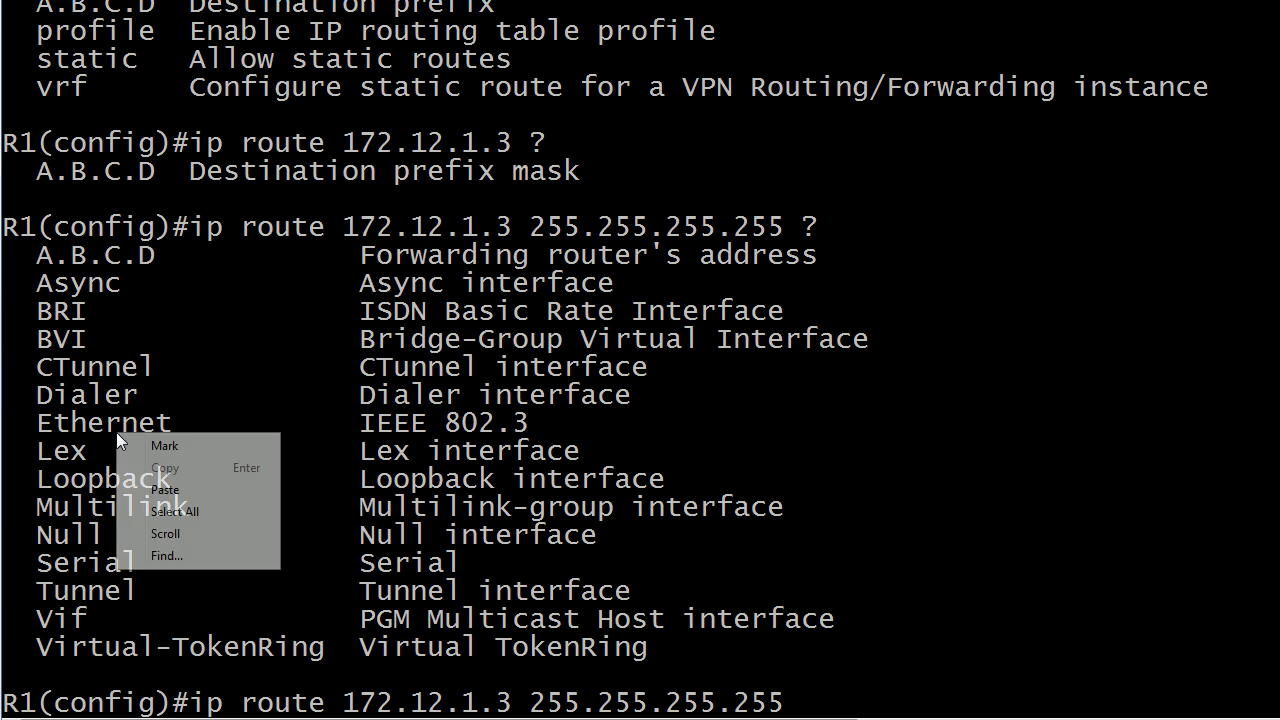
left_click(138, 436)
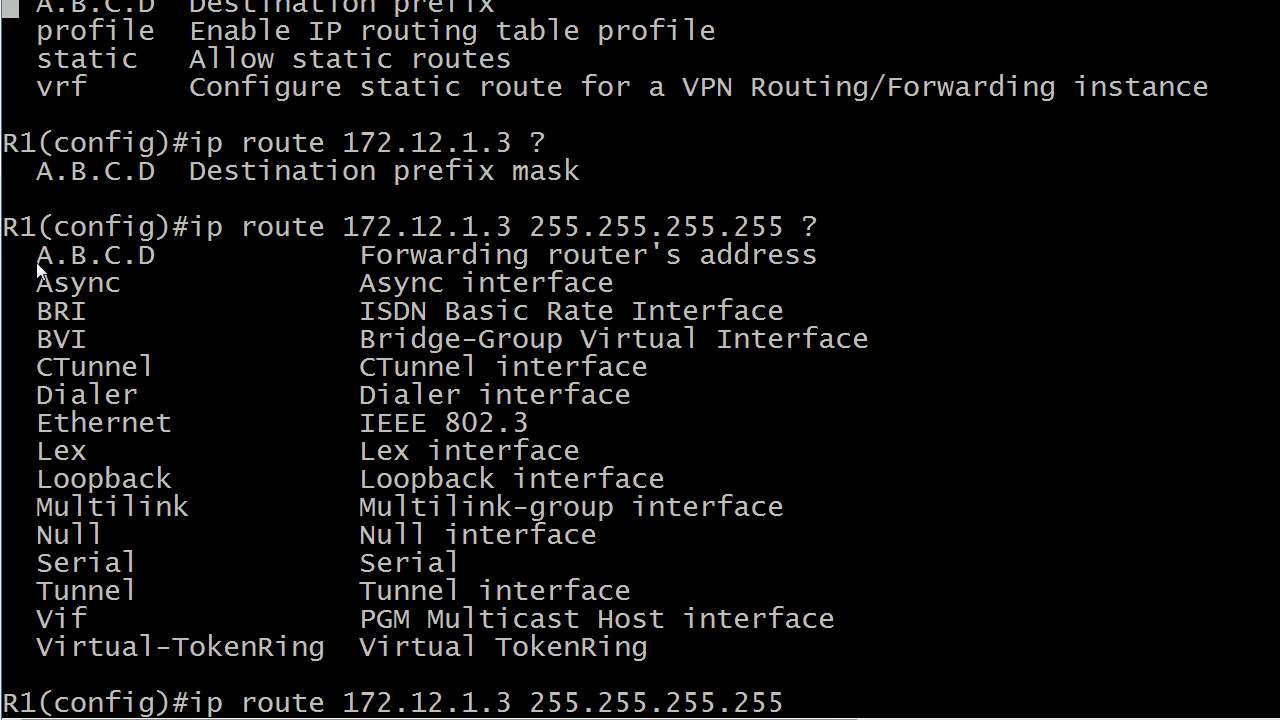
left_click_drag(40, 258, 836, 252)
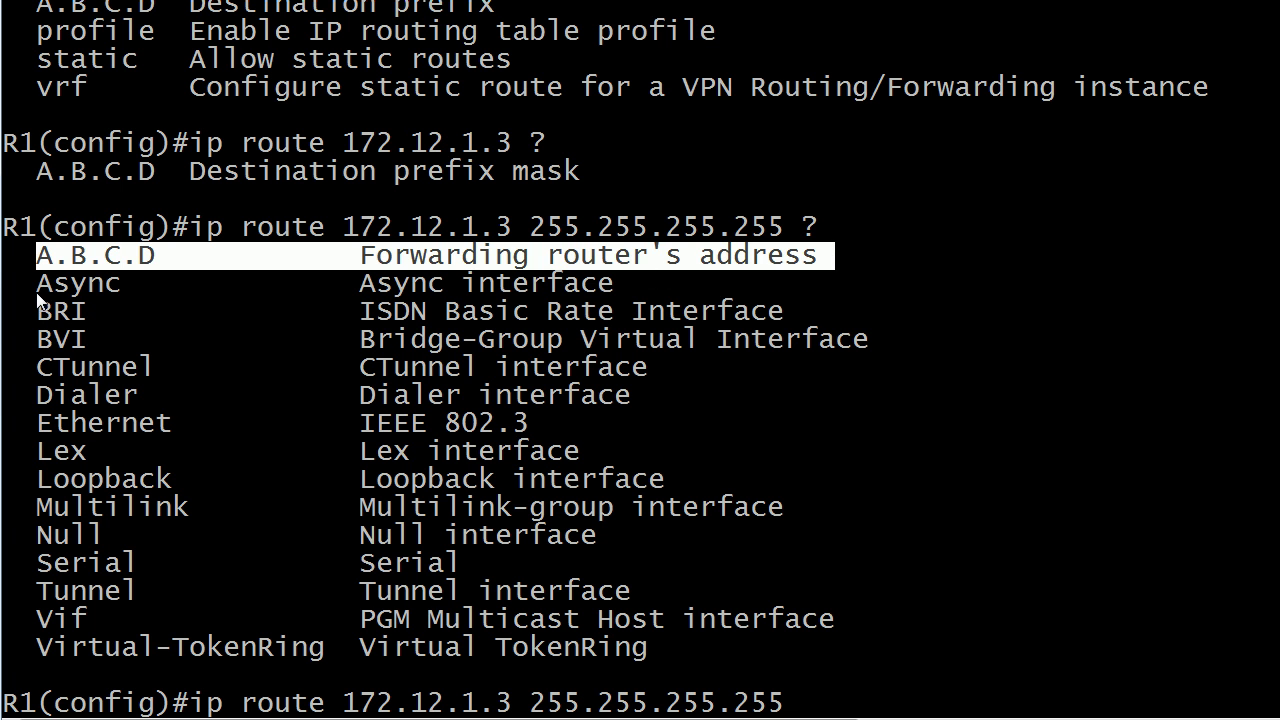
left_click_drag(40, 288, 882, 664)
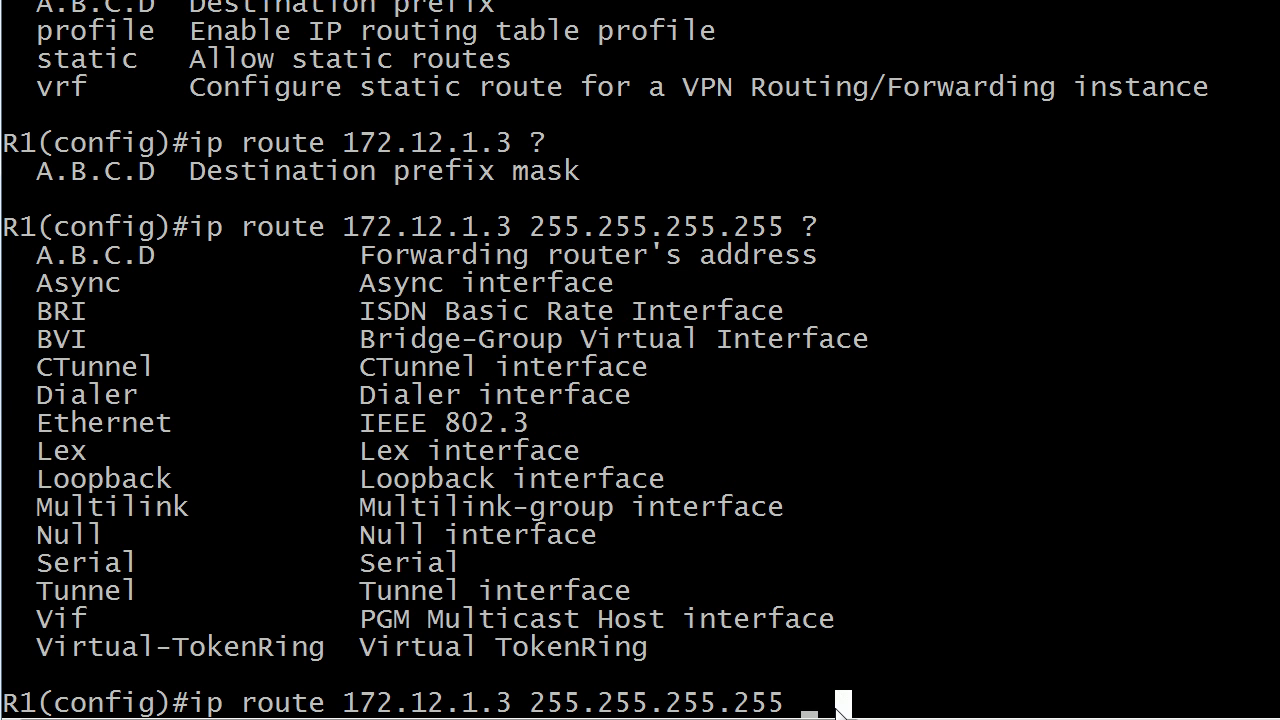
left_click(838, 706)
Step: Try serial0, then 30.1.1.2 as the route exit, erase both, and exit configuration mode
type("serial0")
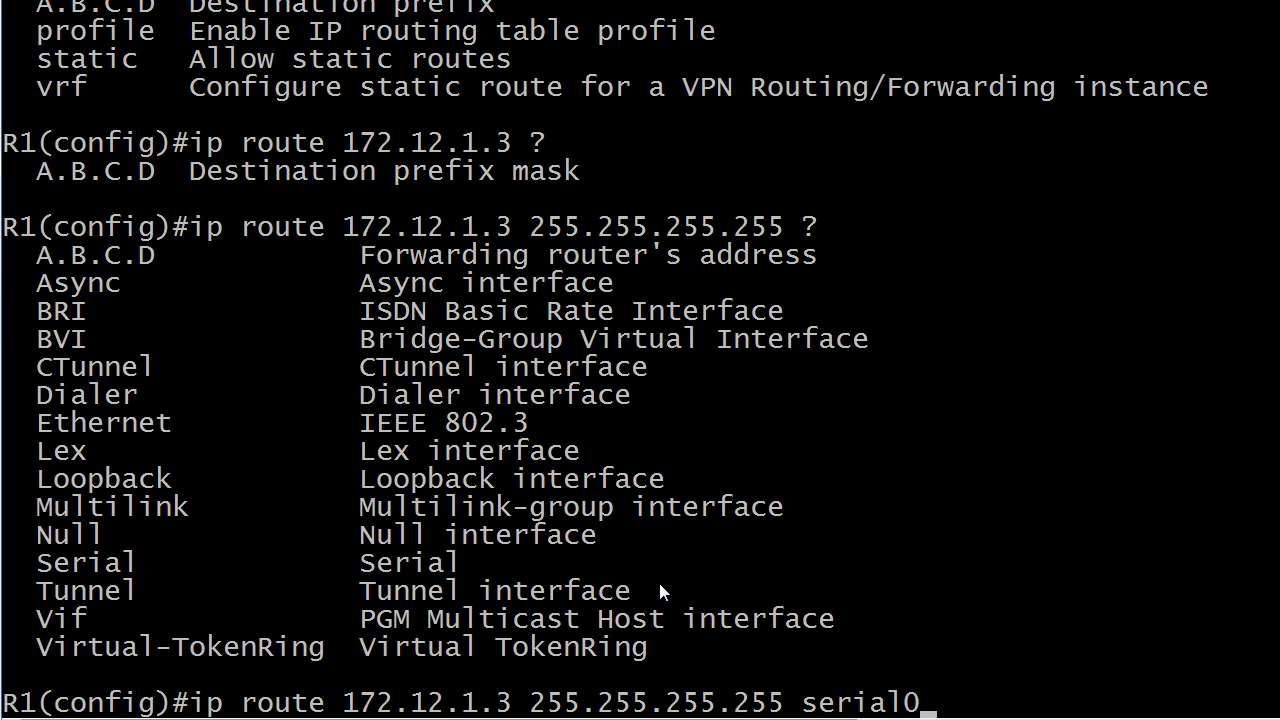
key("BackSpace")
key("BackSpace")
key("BackSpace")
key("BackSpace")
key("BackSpace")
key("BackSpace")
key("BackSpace")
type("30")
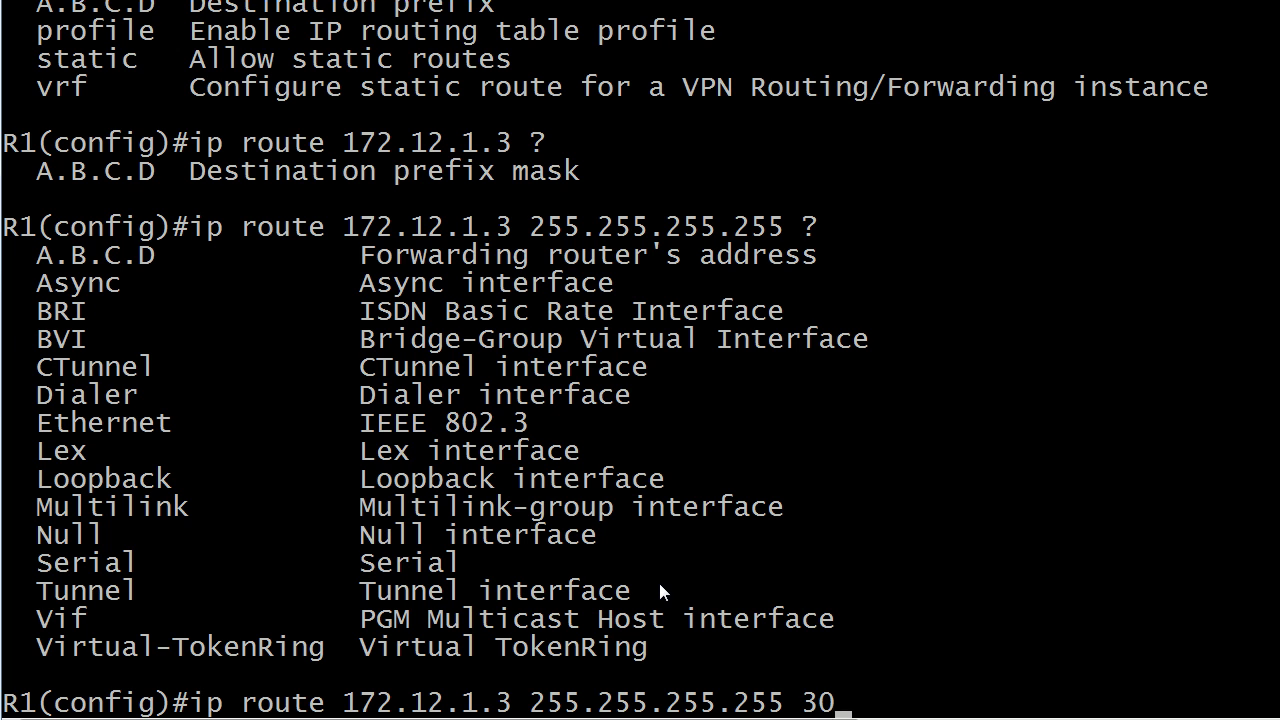
type(".1.1.2")
key("BackSpace")
key("BackSpace")
key("BackSpace")
key("BackSpace")
key("BackSpace")
key("BackSpace")
key("BackSpace")
key("BackSpace")
key("BackSpace")
key("BackSpace")
key("BackSpace")
key("BackSpace")
key("BackSpace")
key("BackSpace")
key("BackSpace")
key("BackSpace")
key("BackSpace")
key("BackSpace")
key("BackSpace")
key("BackSpace")
key("BackSpace")
key("BackSpace")
key("BackSpace")
key("BackSpace")
key("BackSpace")
key("BackSpace")
key("BackSpace")
key("BackSpace")
key("BackSpace")
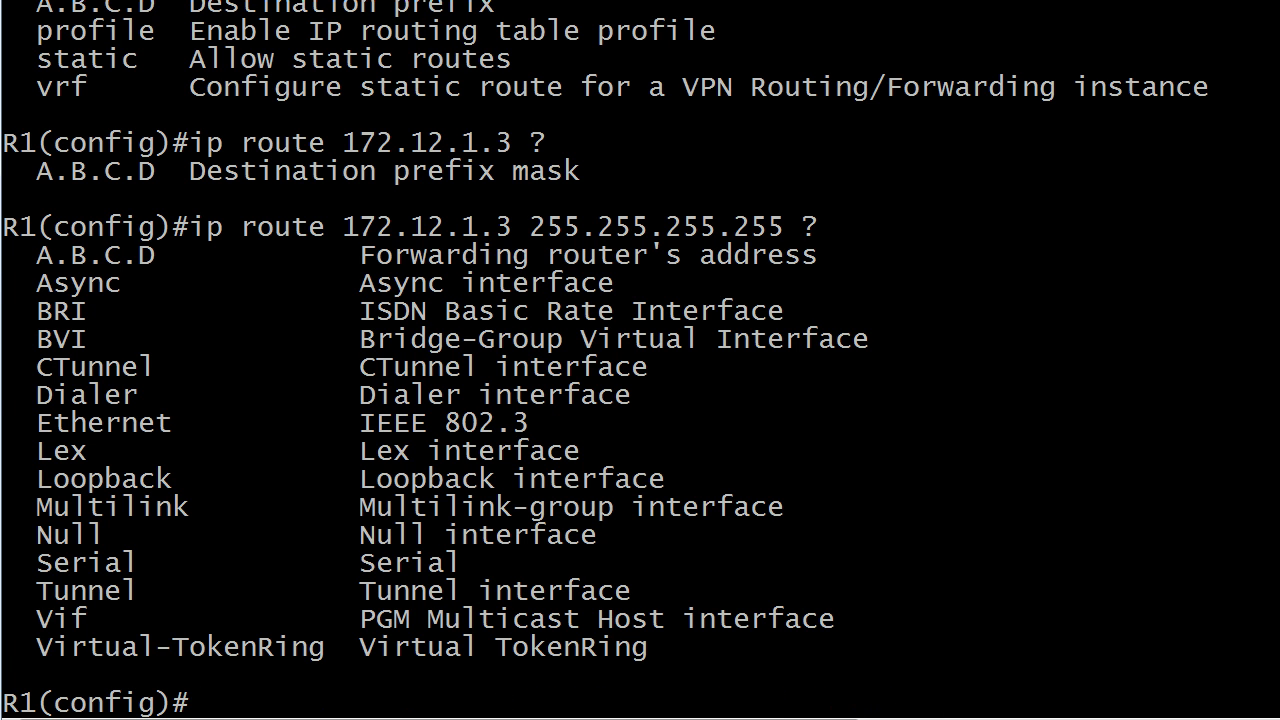
key("ctrl+z")
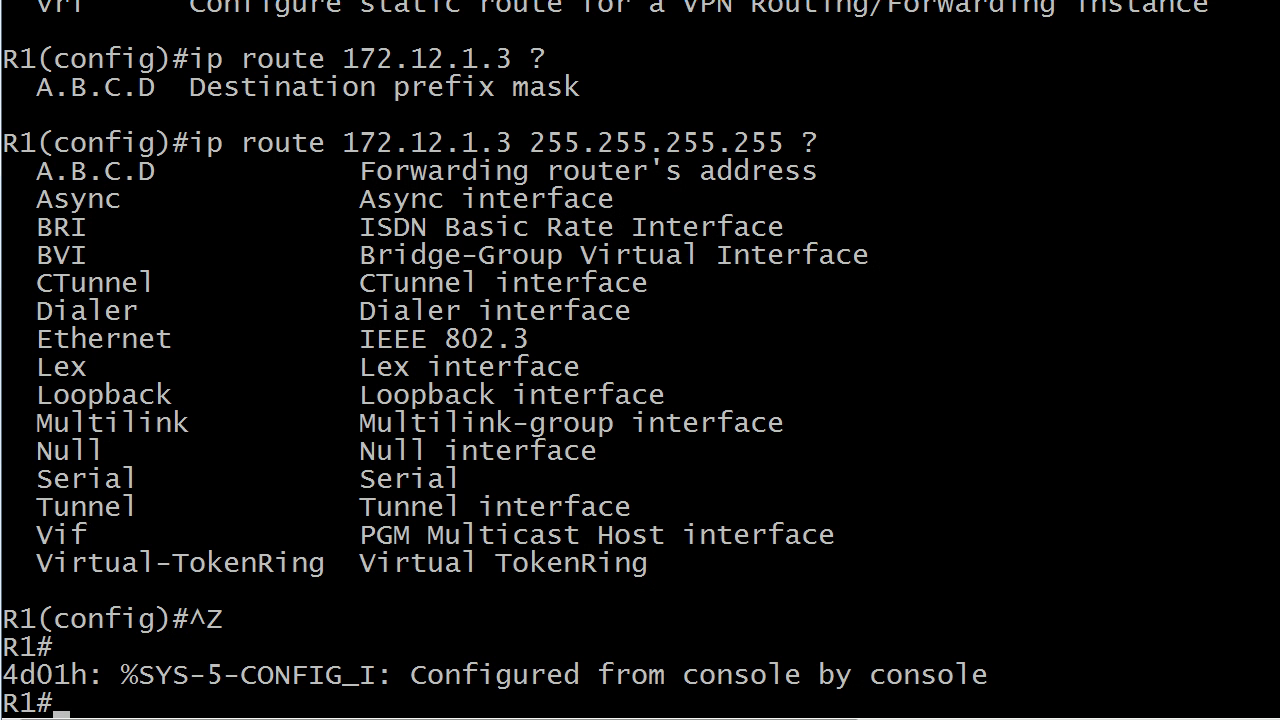
Step: Re-enter configuration mode and list the forwarding options for default route 0.0.0.0 0.0.0.0
type("conf t")
key("Return")
type("ip rou")
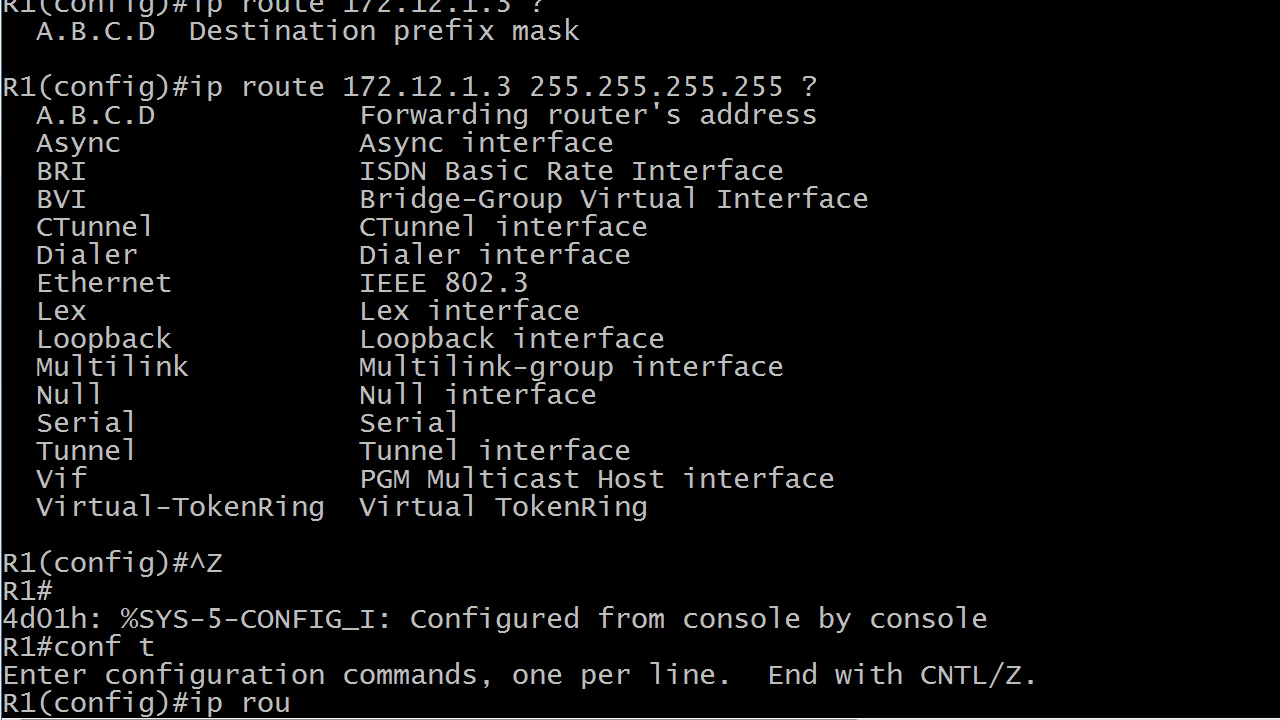
type("te 0.0.0.0 ")
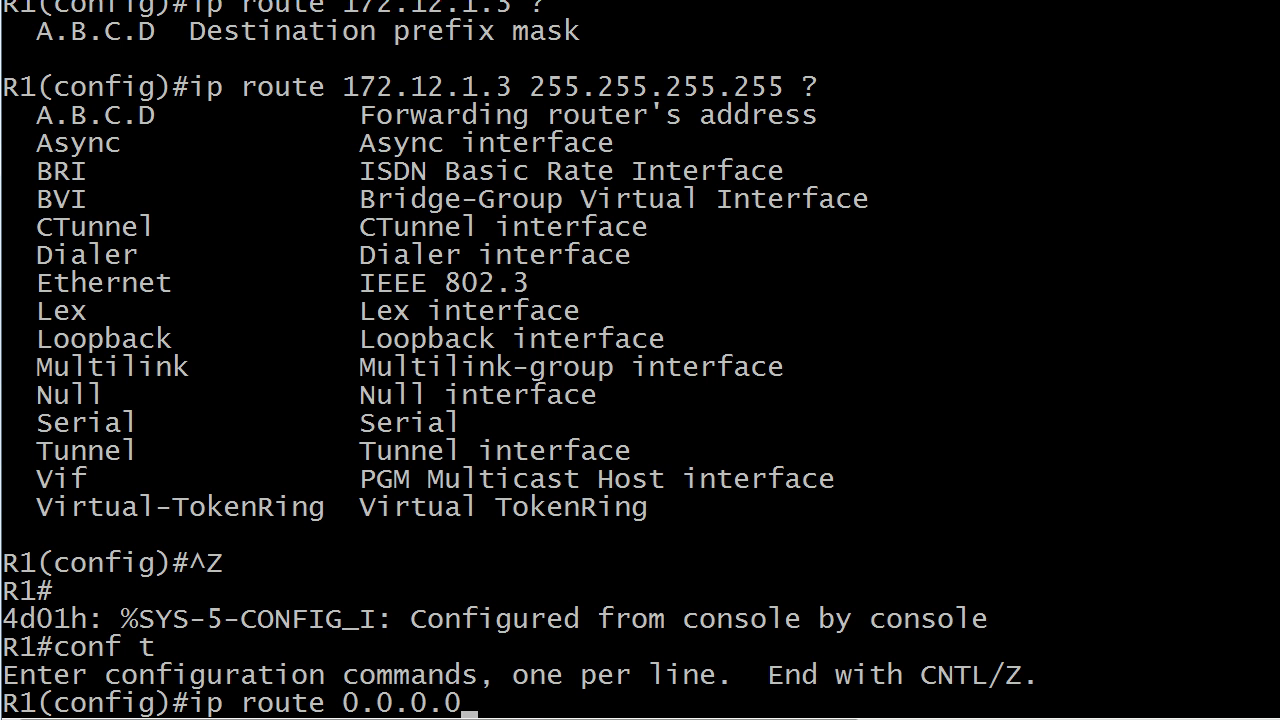
type("0.0.0.0 ?")
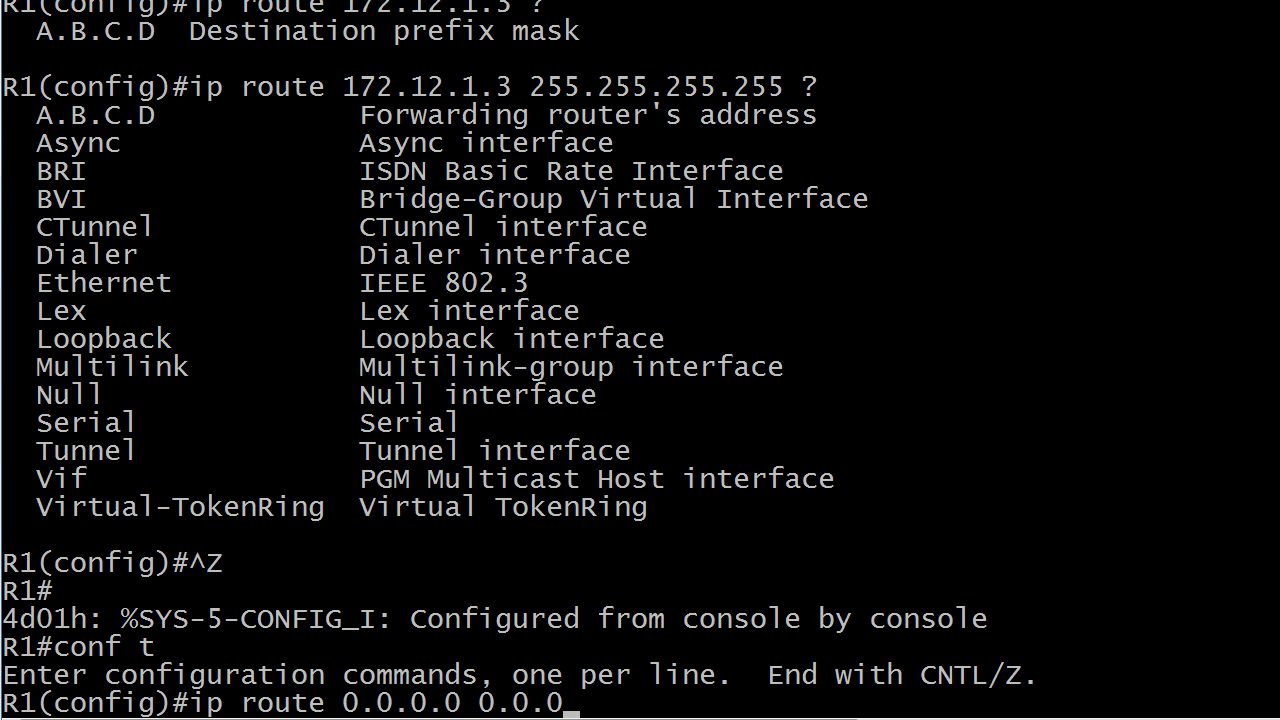